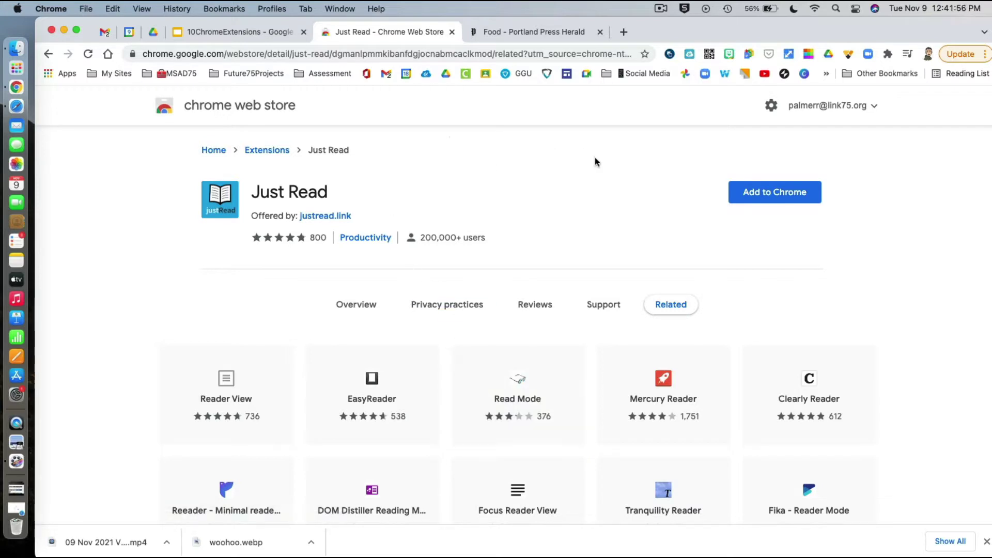
- Add Just Read to Chrome from the Web Store and pin it to the toolbar
click(755, 195)
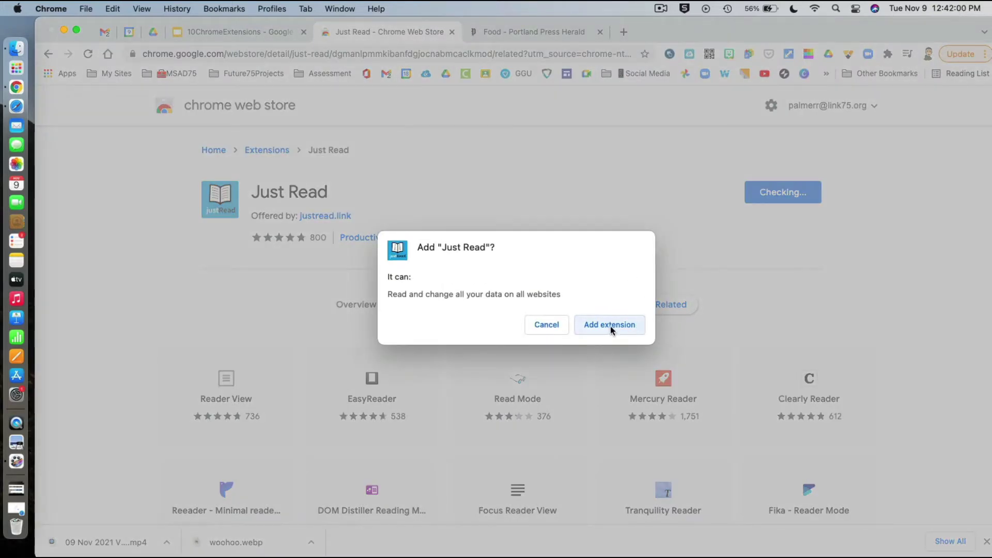
click(611, 325)
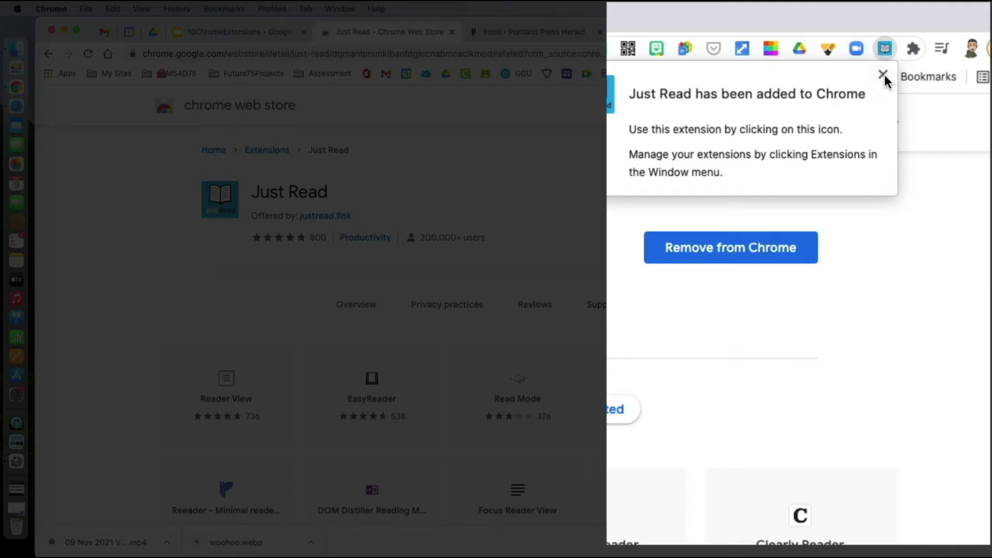
click(884, 74)
click(913, 48)
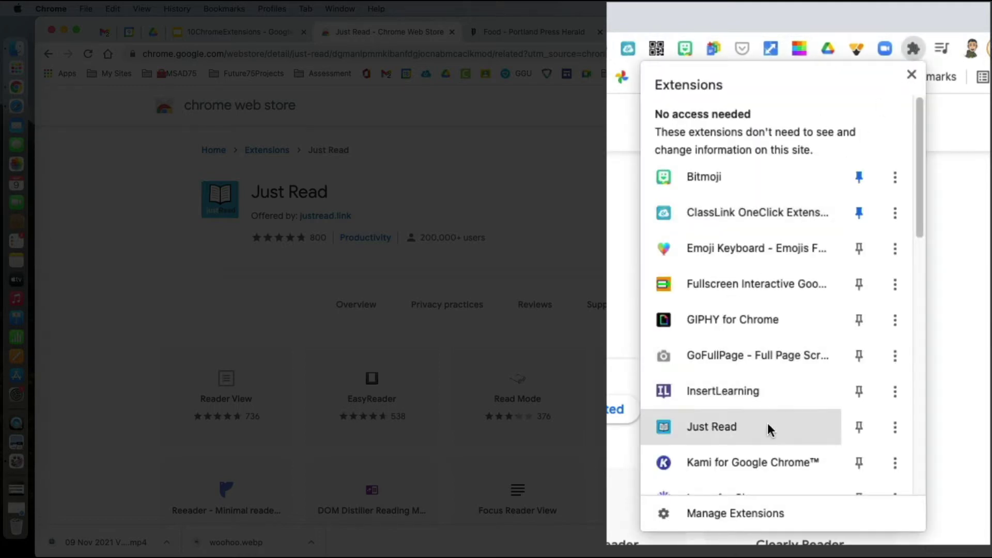
click(859, 428)
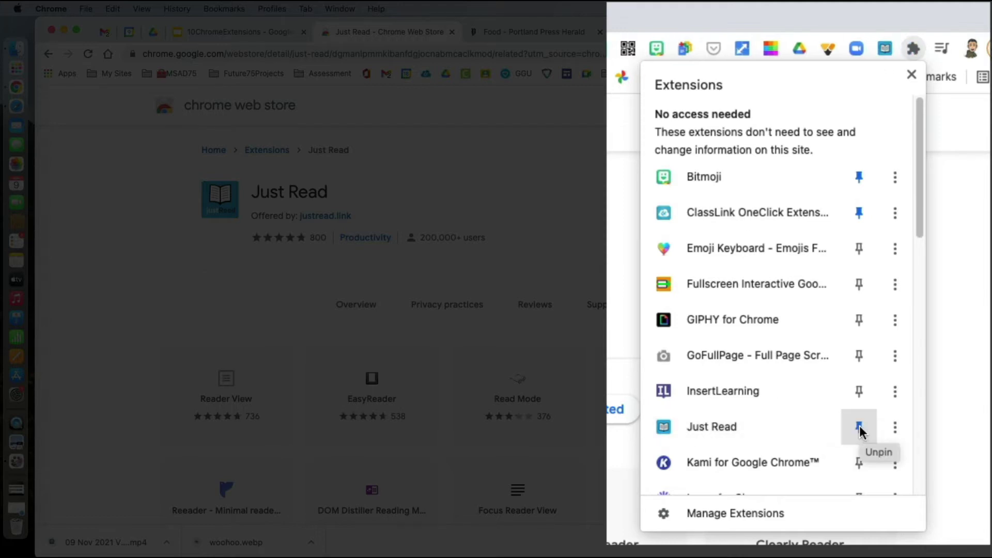
- Move the Just Read toolbar icon left, then switch to the Food - Portland Press Herald tab
drag(885, 49, 683, 43)
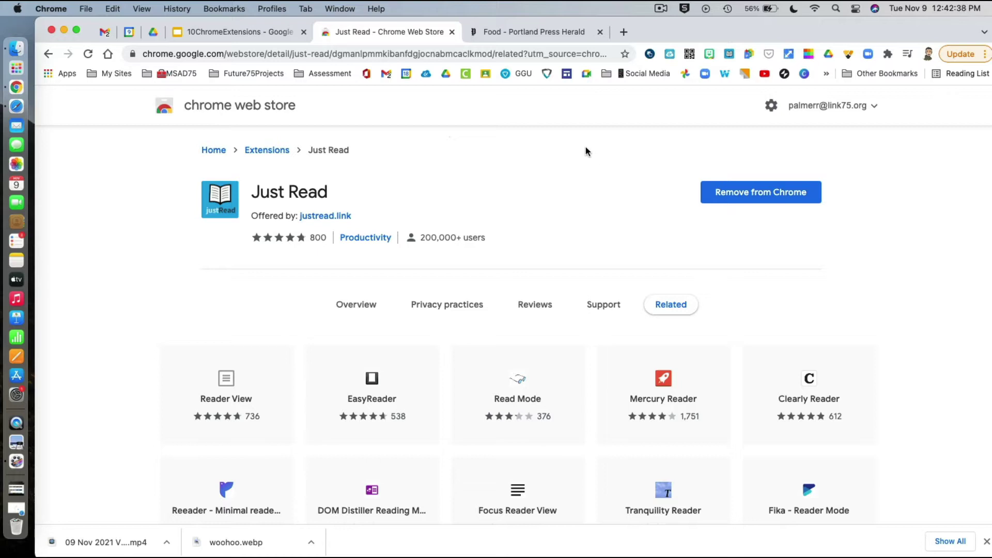
click(516, 33)
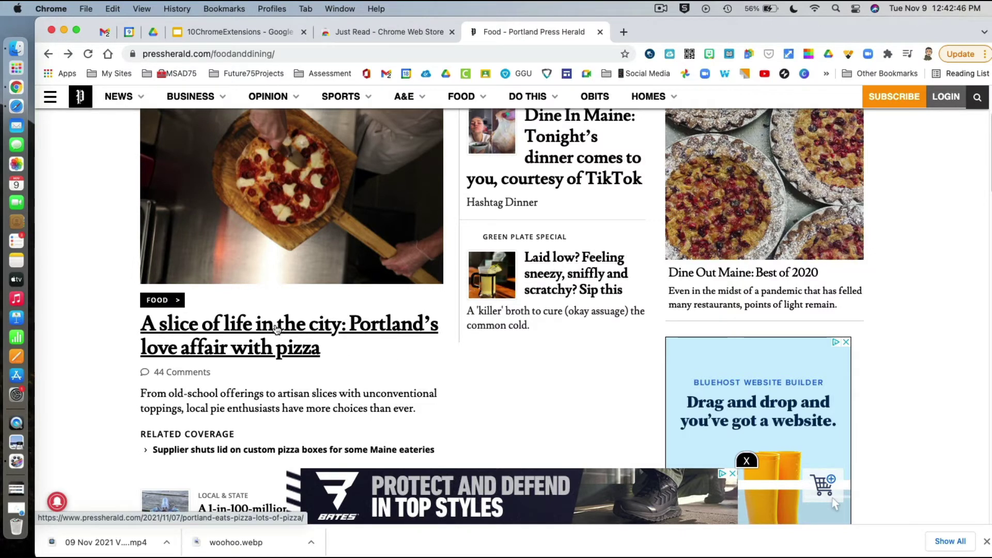
- Open the Portland pizza article from the Food page and scroll through its text
click(277, 329)
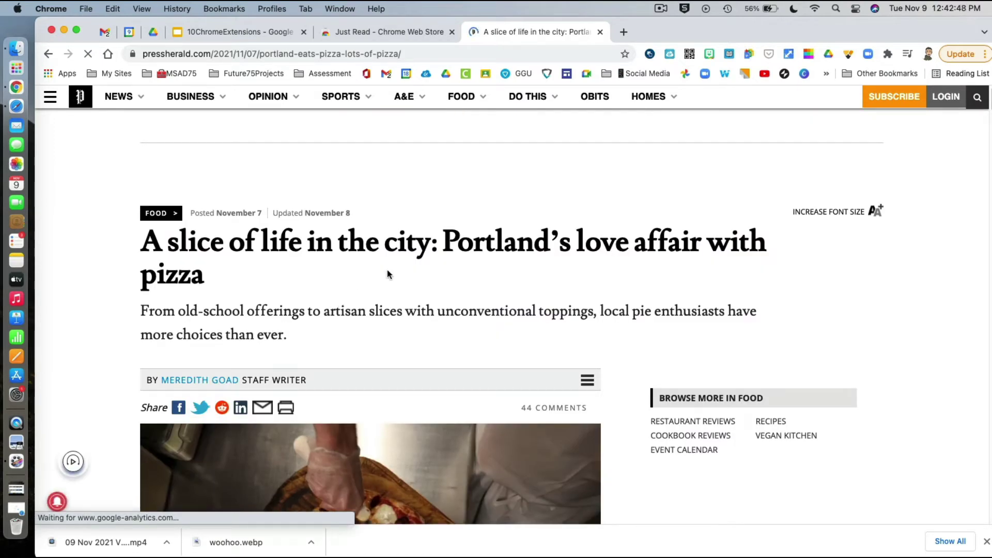
scroll(468, 341, down, 2)
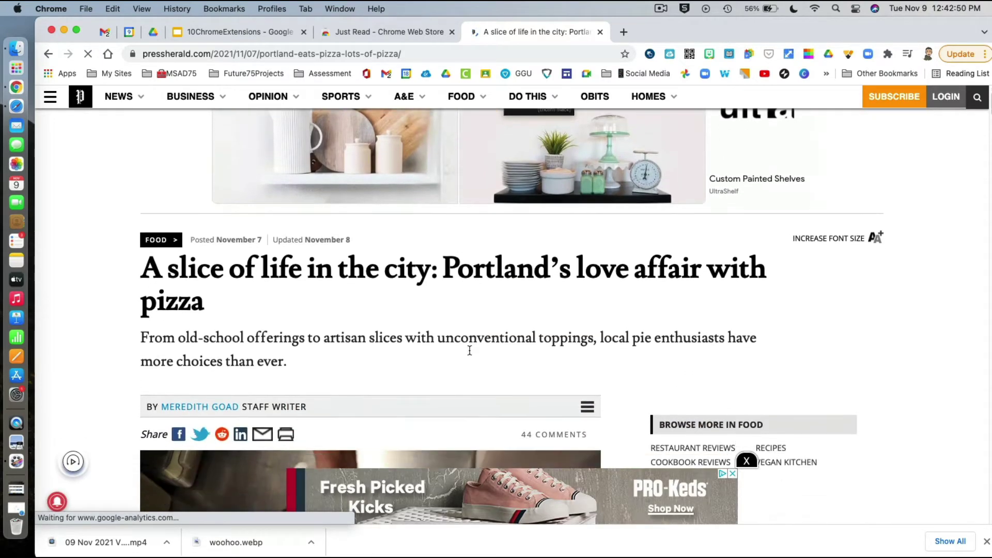
scroll(469, 350, down, 2)
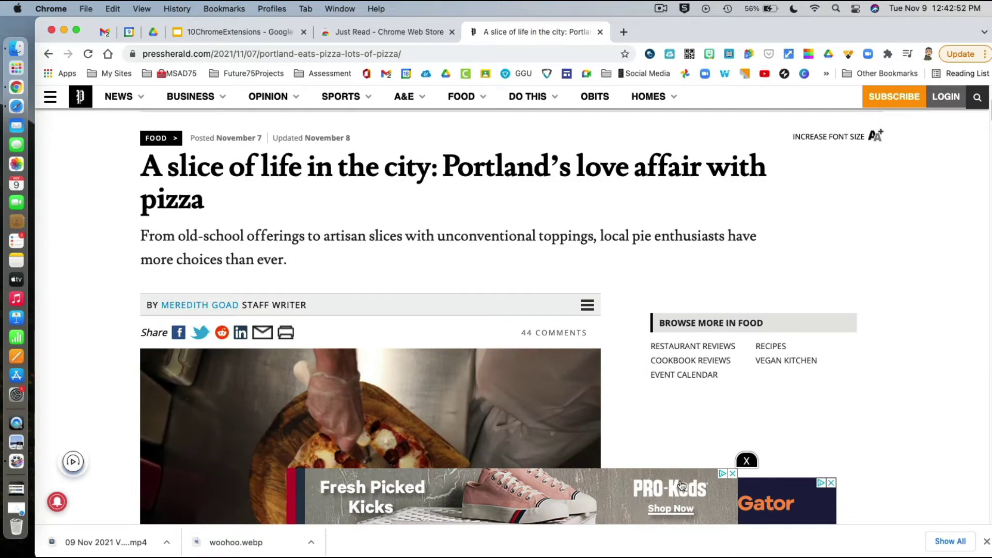
scroll(620, 355, down, 10)
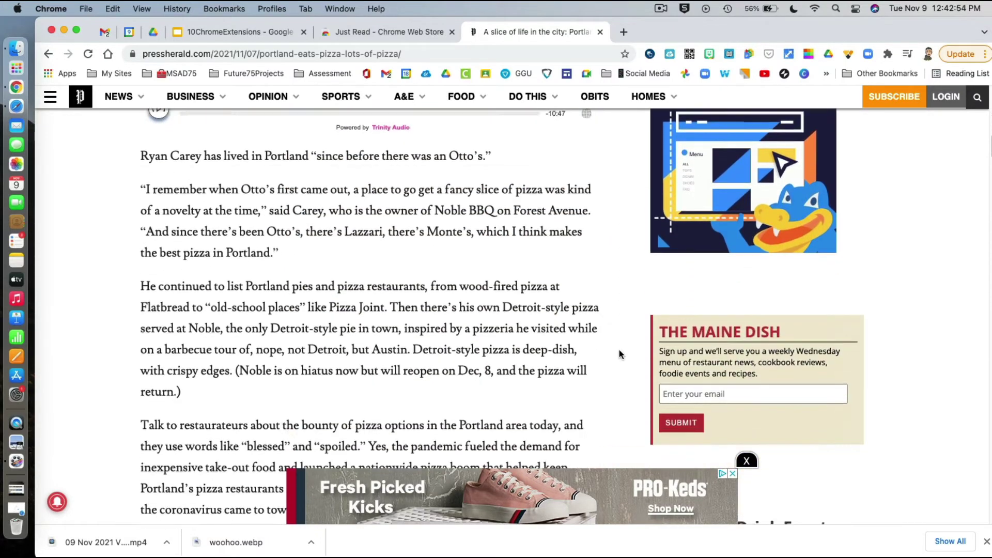
scroll(620, 354, down, 5)
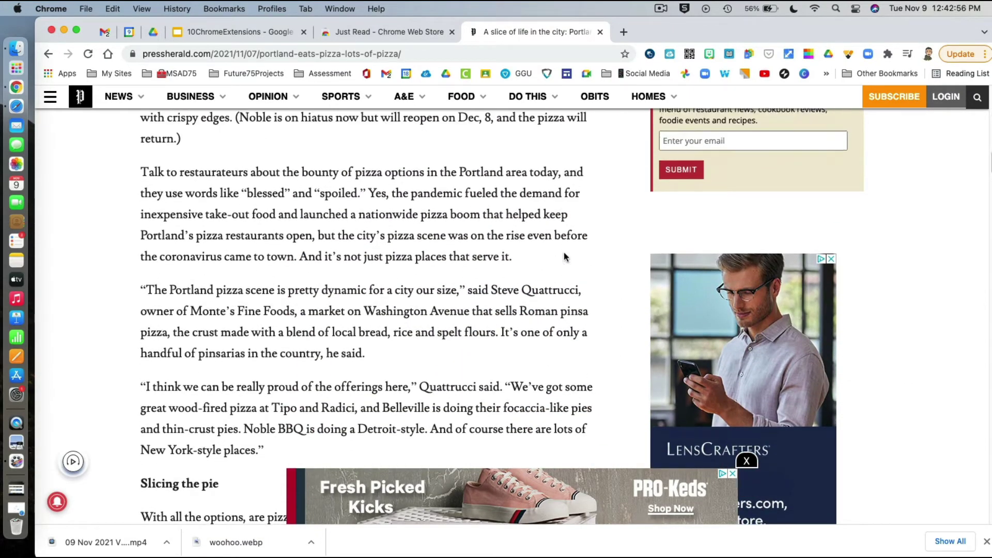
scroll(563, 252, up, 10)
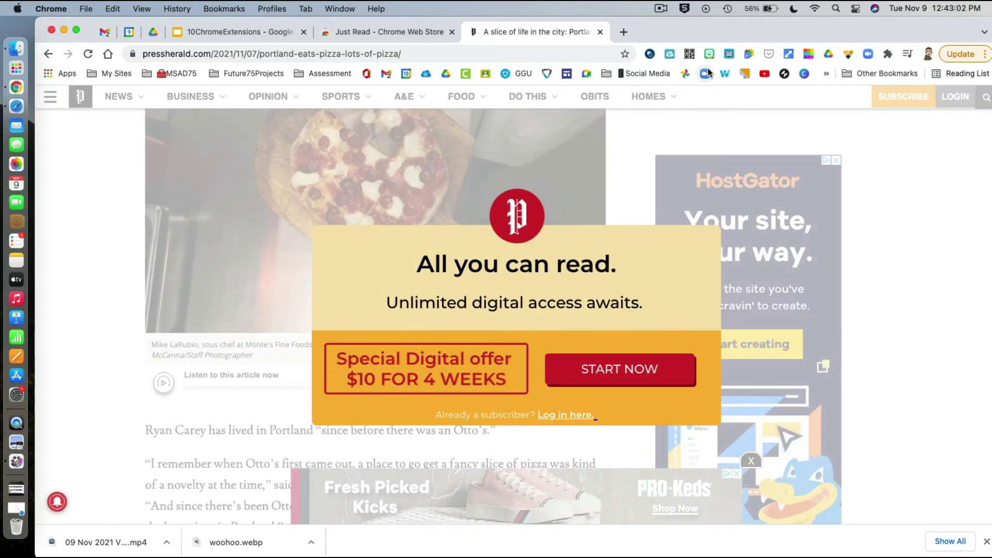
- Show the pizza article in Just Read reader view, decline the Premium offer, and scroll through it
click(729, 54)
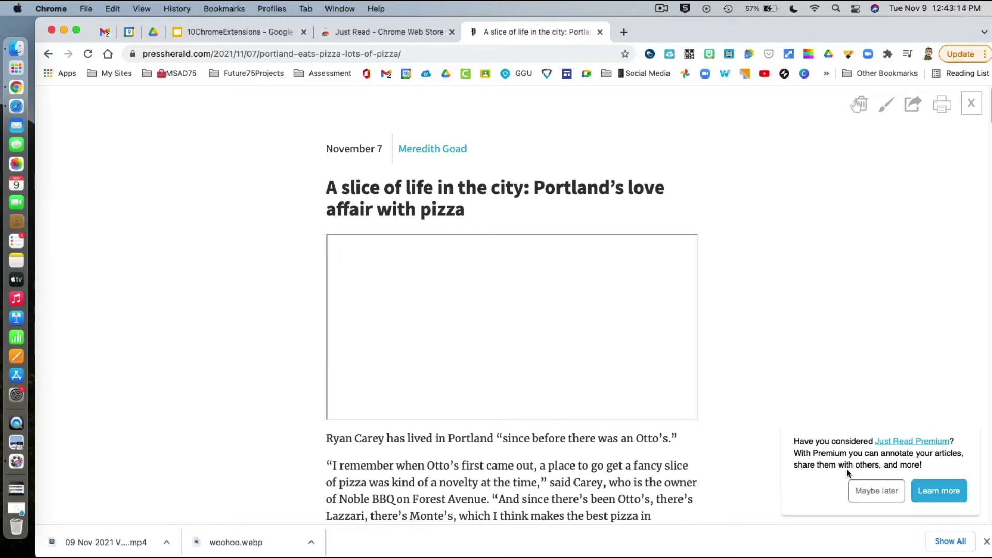
click(867, 496)
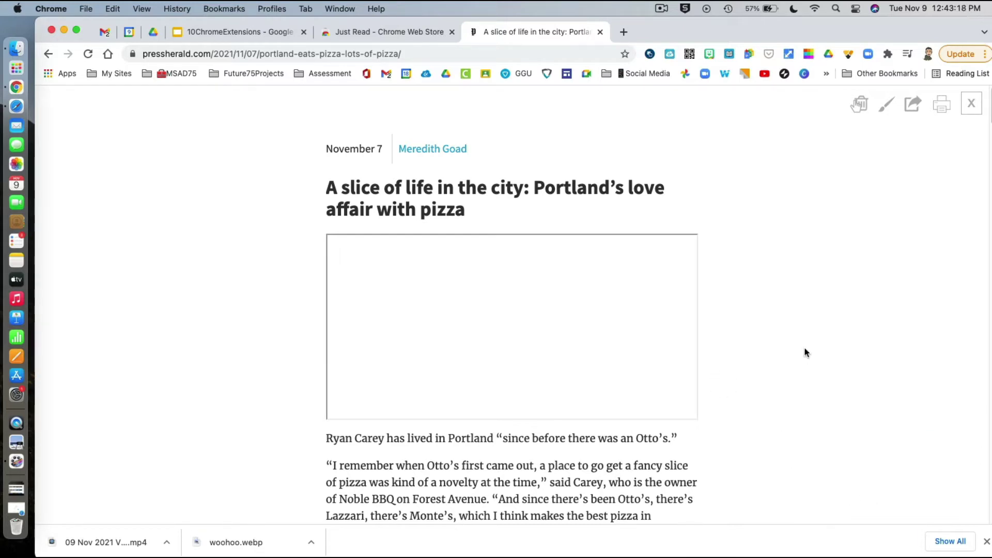
scroll(779, 272, down, 3)
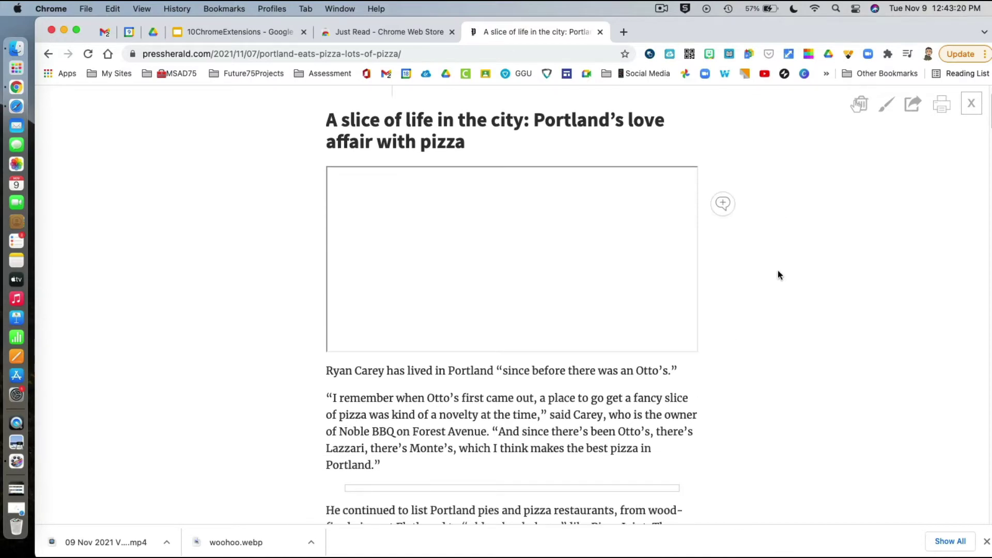
scroll(778, 274, down, 10)
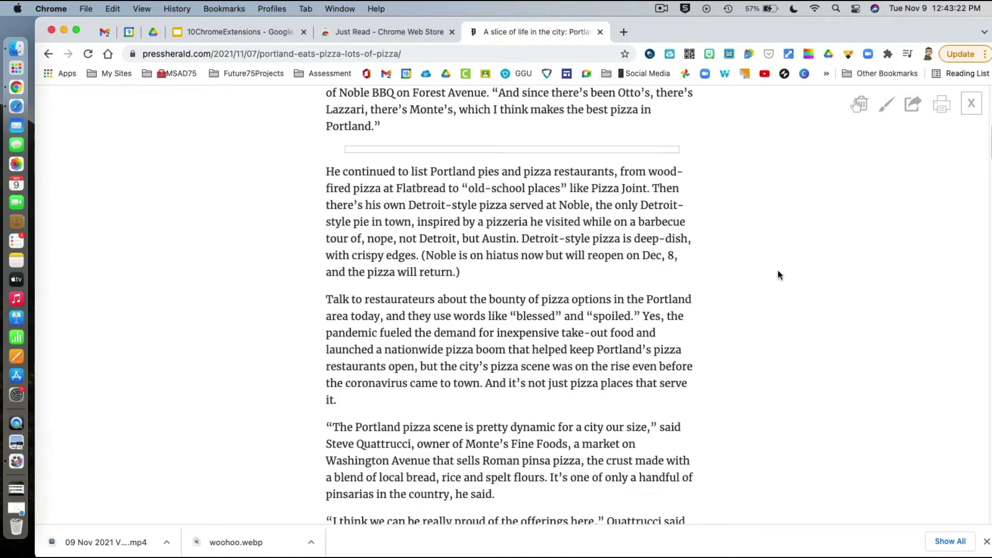
scroll(778, 274, down, 12)
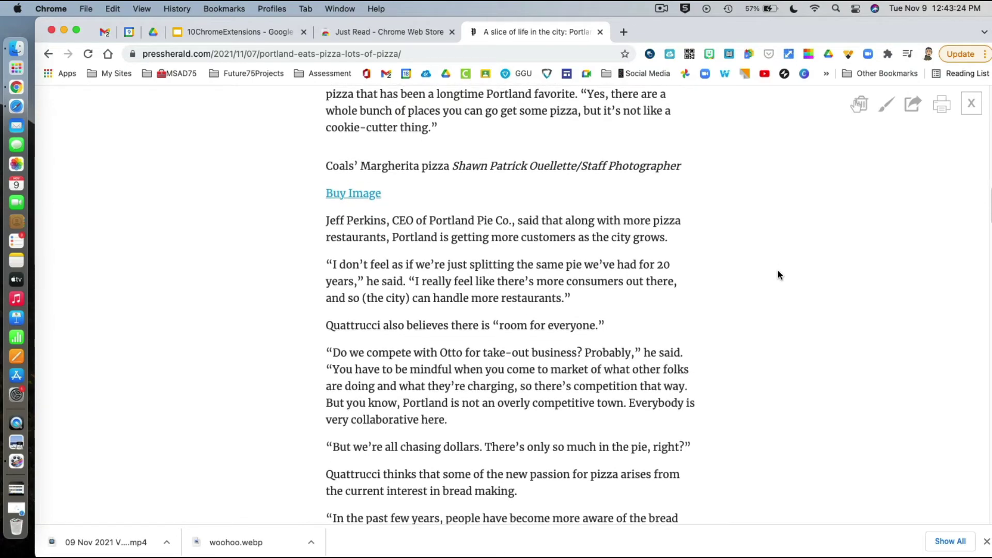
scroll(778, 274, down, 8)
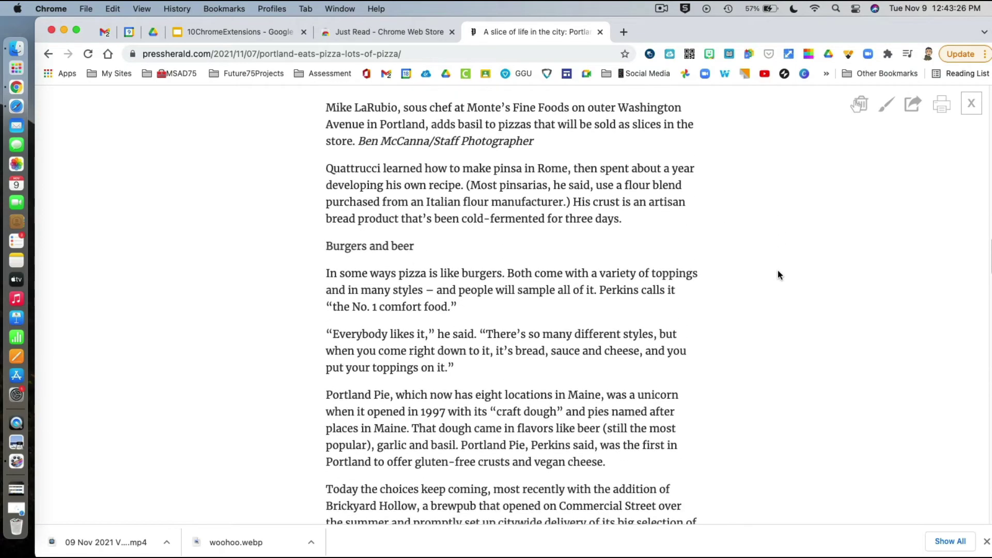
scroll(778, 274, down, 12)
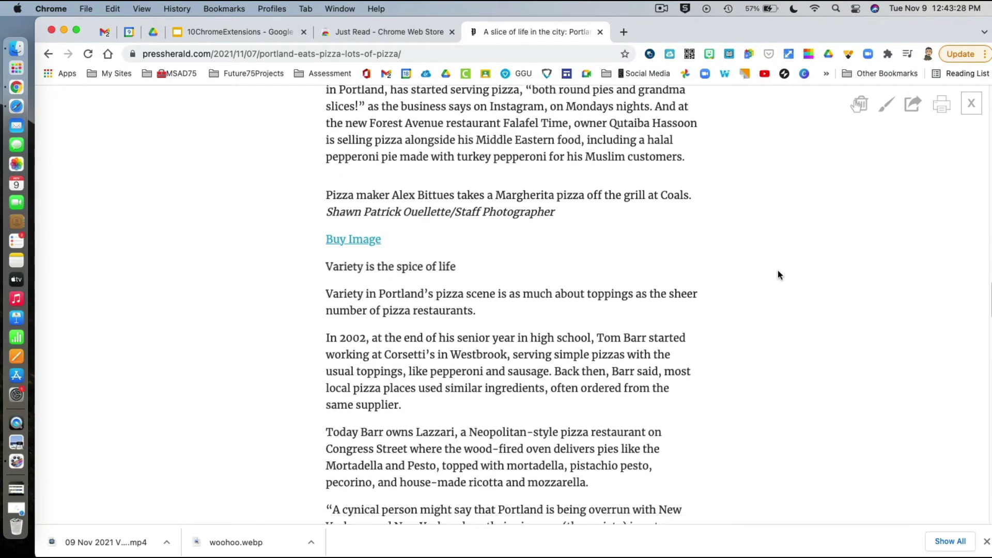
scroll(778, 274, up, 20)
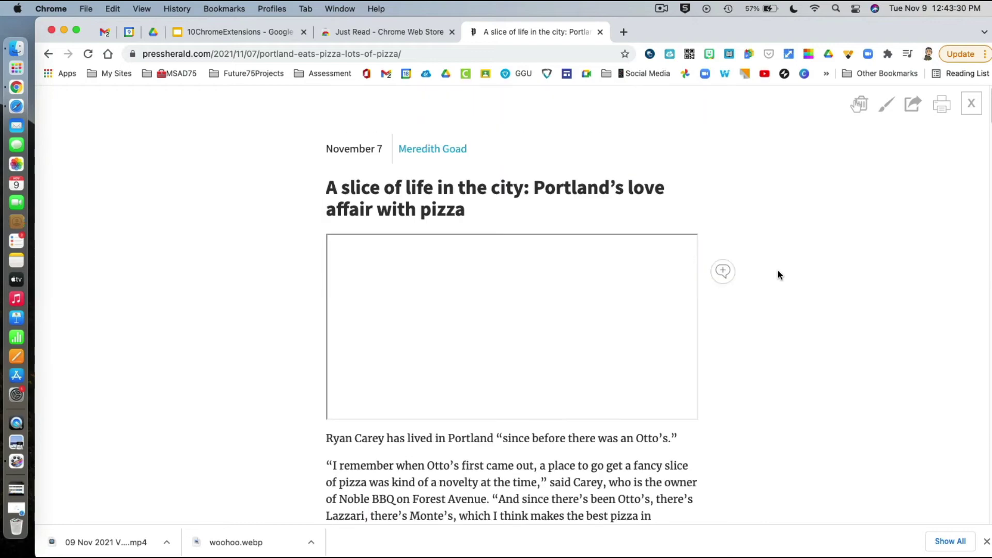
scroll(778, 275, down, 2)
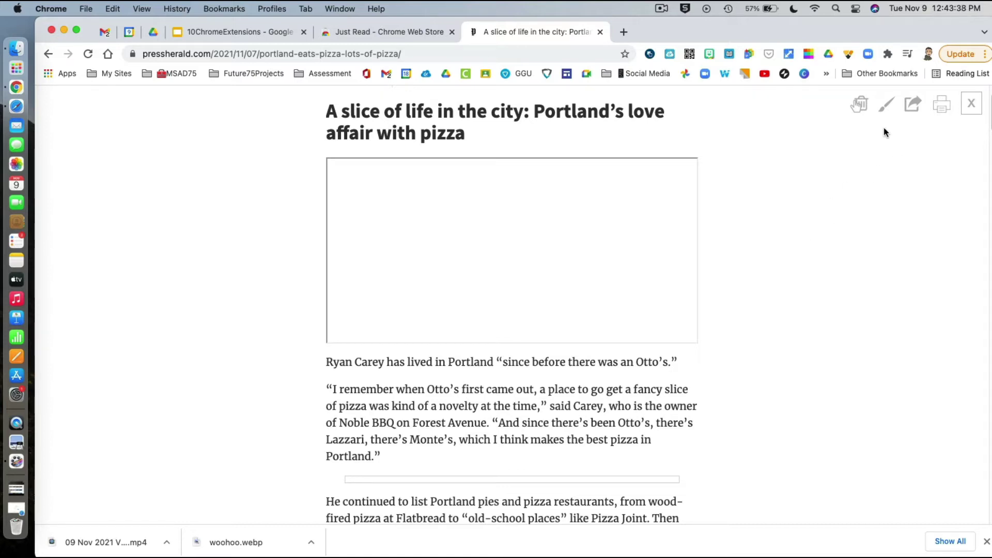
- In the Just Read style editor, change fontSize from 17px to 20px
click(885, 112)
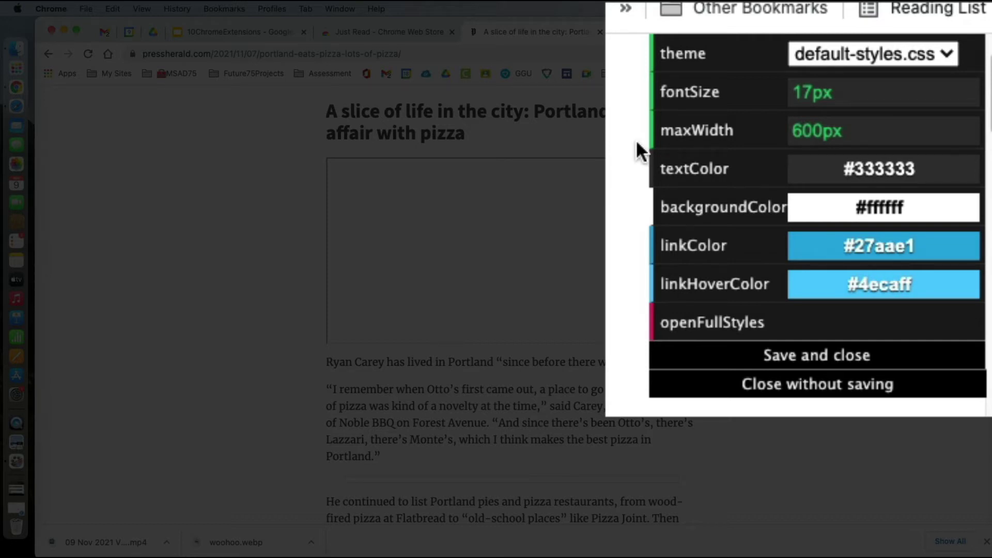
click(843, 93)
drag(843, 93, 786, 91)
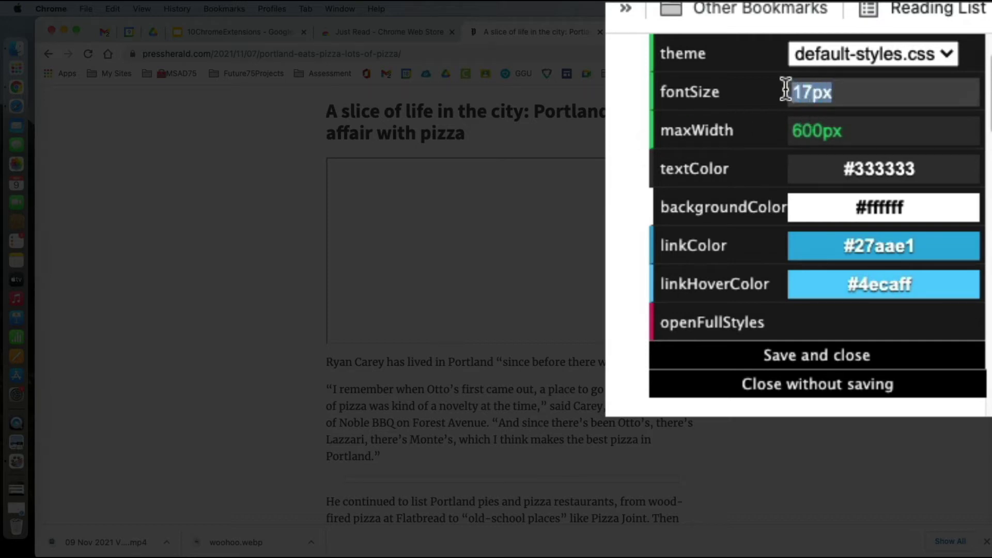
click(805, 91)
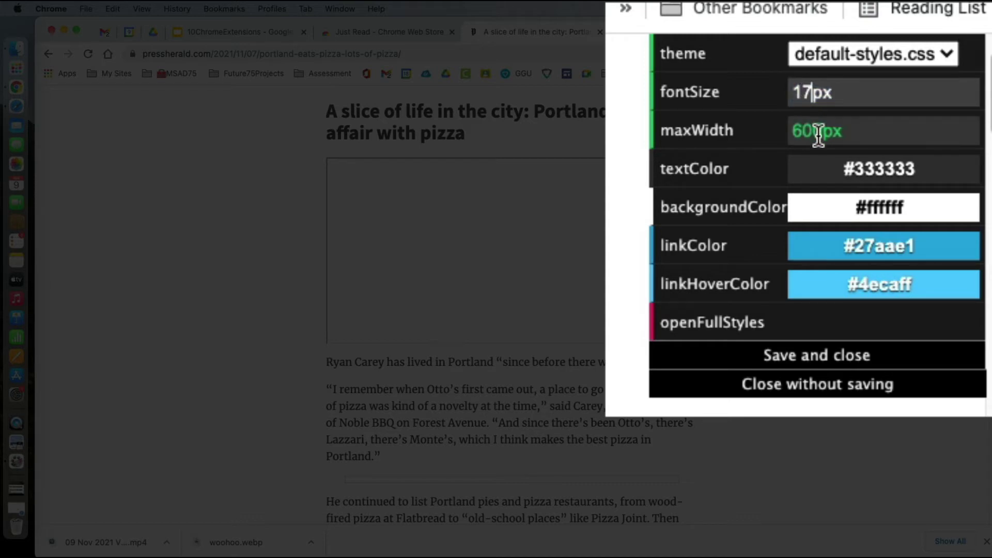
key(BackSpace)
key(BackSpace)
text(20)
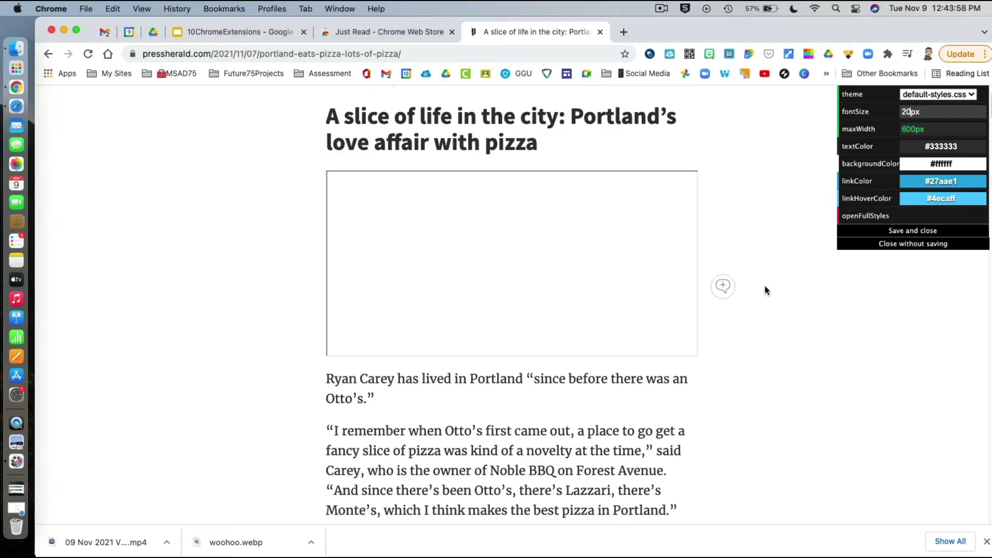
- Change the reading column's maxWidth from 600px to 800px
scroll(729, 300, down, 1)
scroll(729, 300, down, 5)
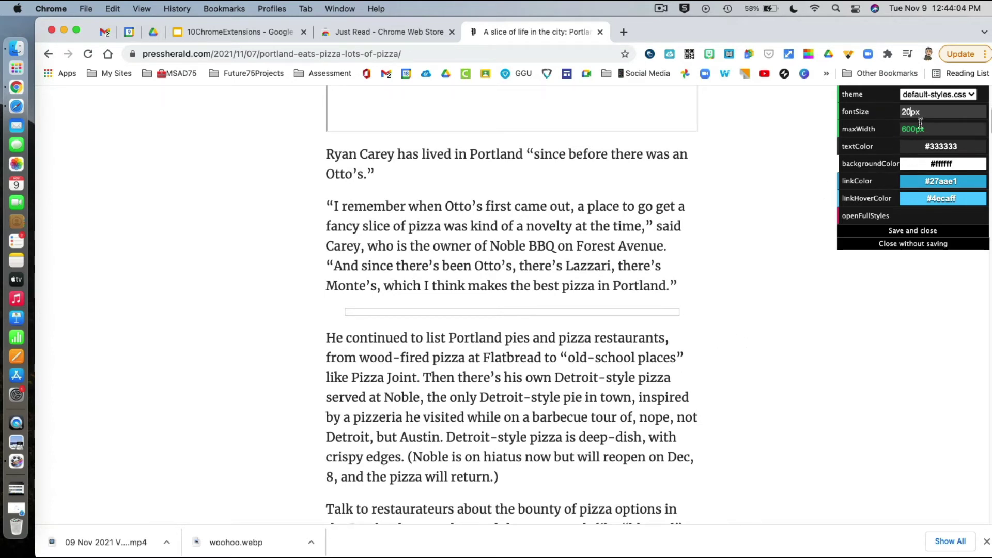
click(906, 128)
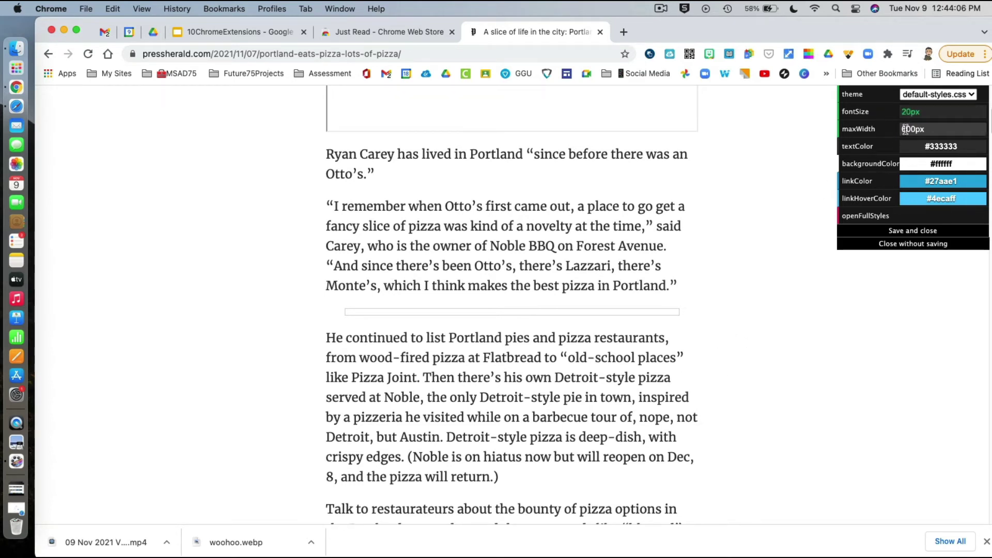
drag(906, 128, 895, 131)
text(80)
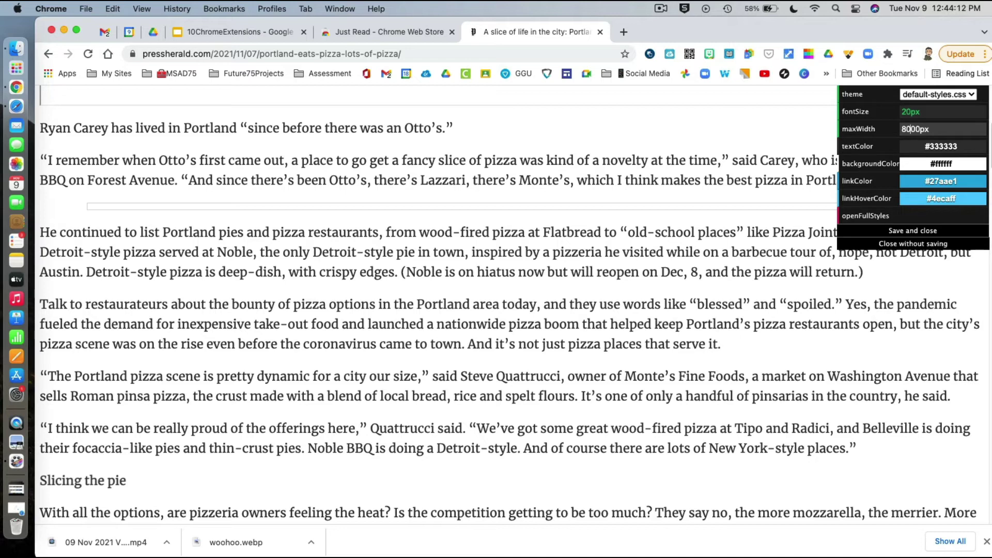
key(Delete)
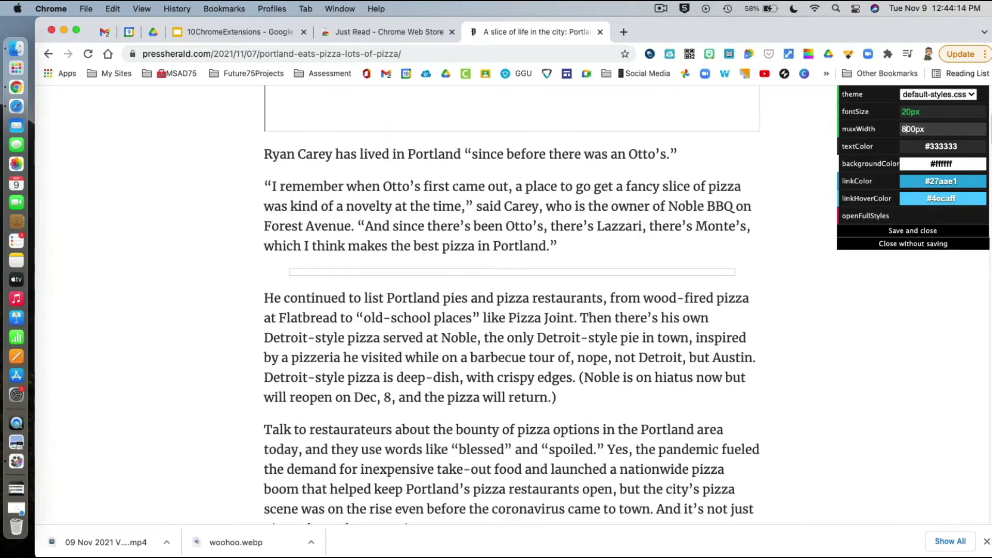
key(Return)
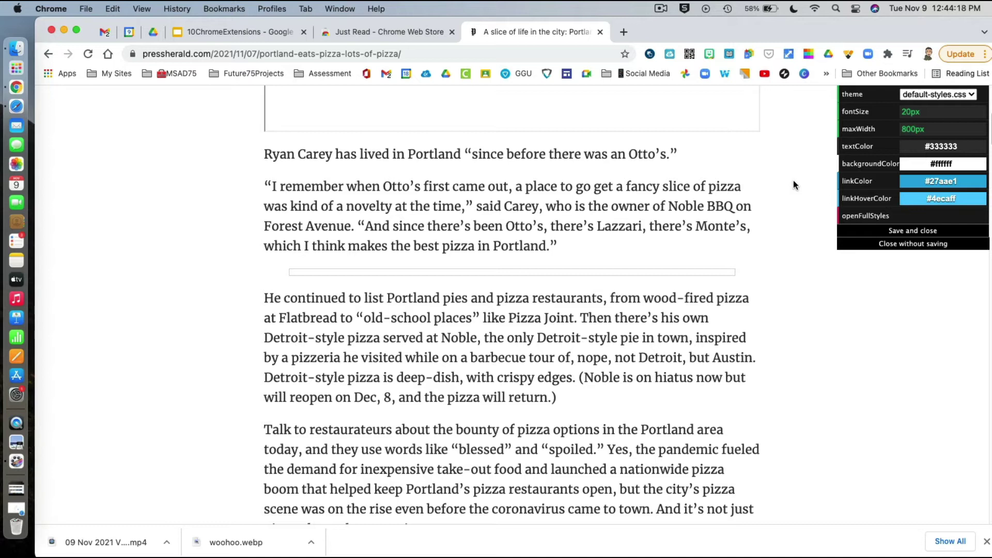
- Set textColor to dark red #690505 and save the Just Read styles
click(921, 146)
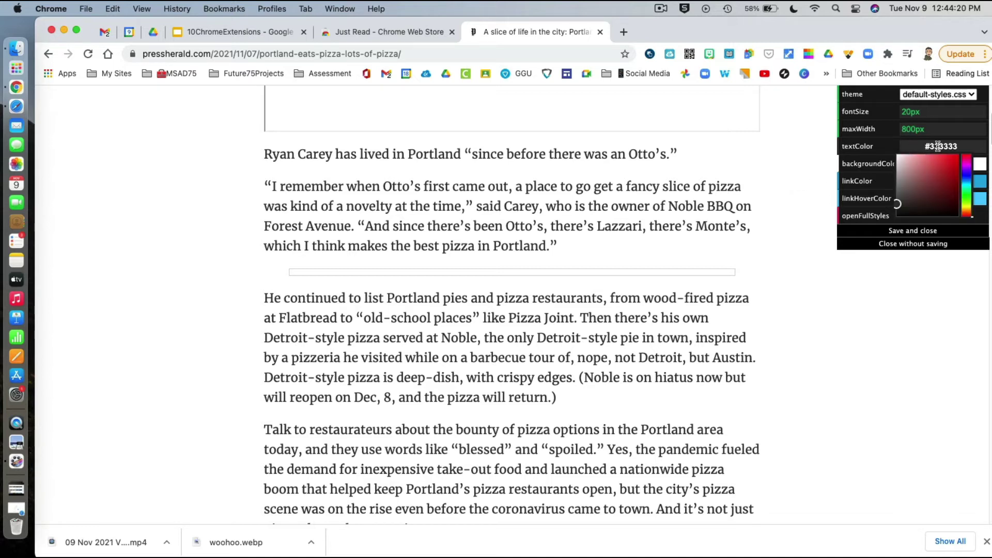
click(955, 191)
click(936, 385)
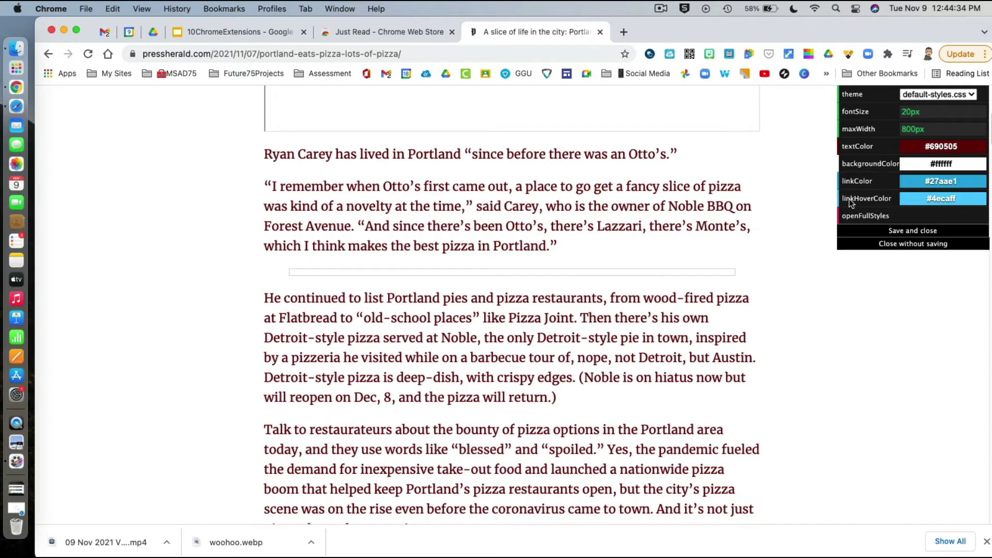
click(899, 232)
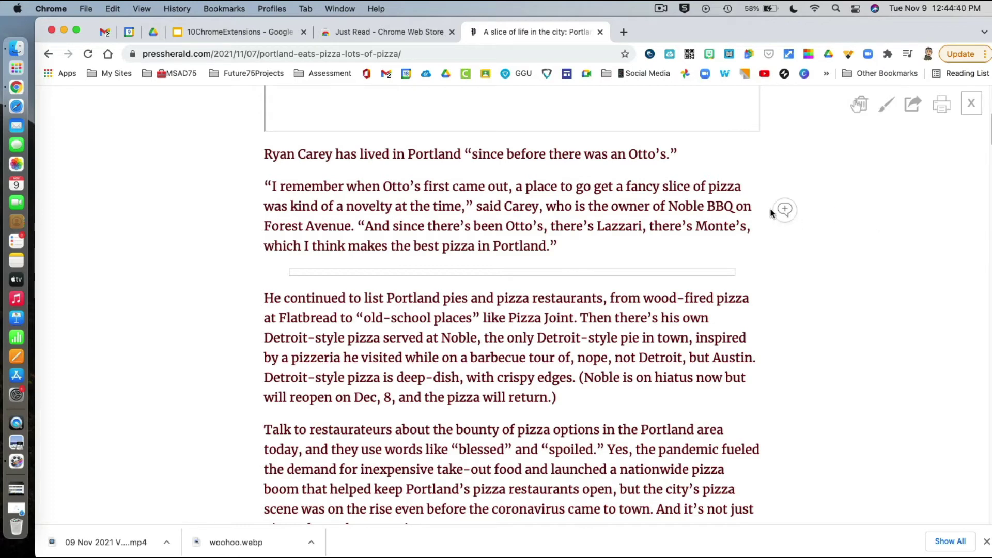
- Use deletion mode to remove the empty embed box between the headline and first paragraph
scroll(770, 213, up, 2)
scroll(770, 214, down, 4)
scroll(770, 213, up, 5)
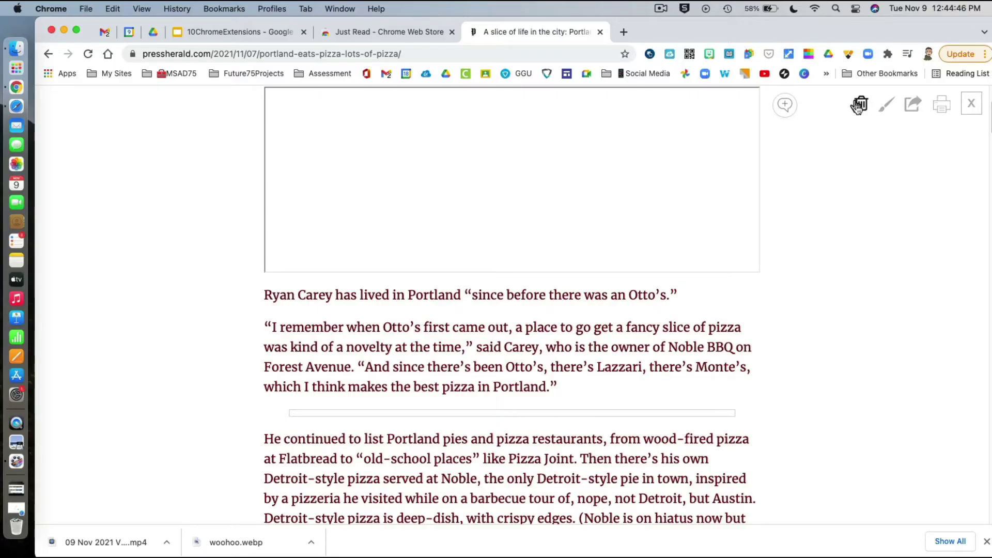
click(859, 105)
click(739, 151)
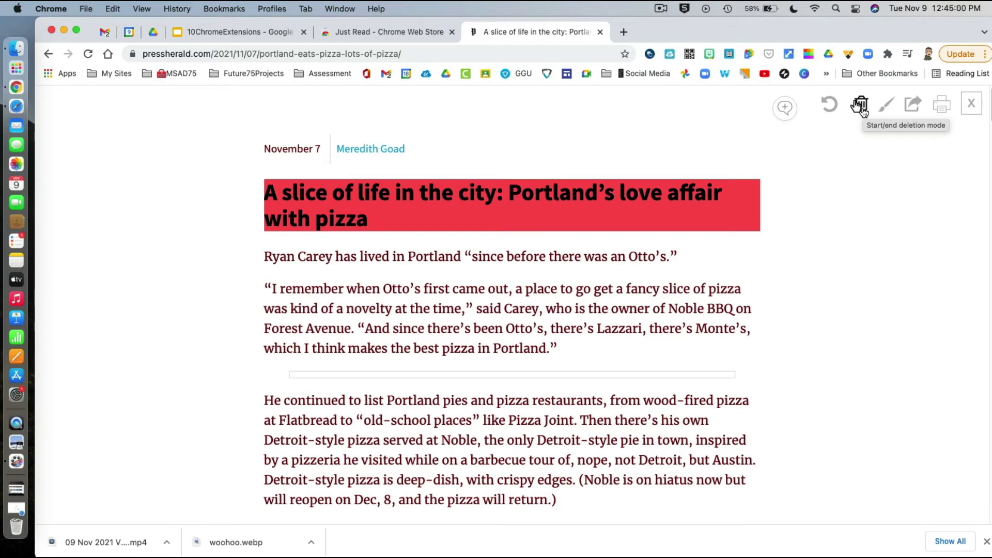
click(860, 106)
scroll(929, 288, down, 3)
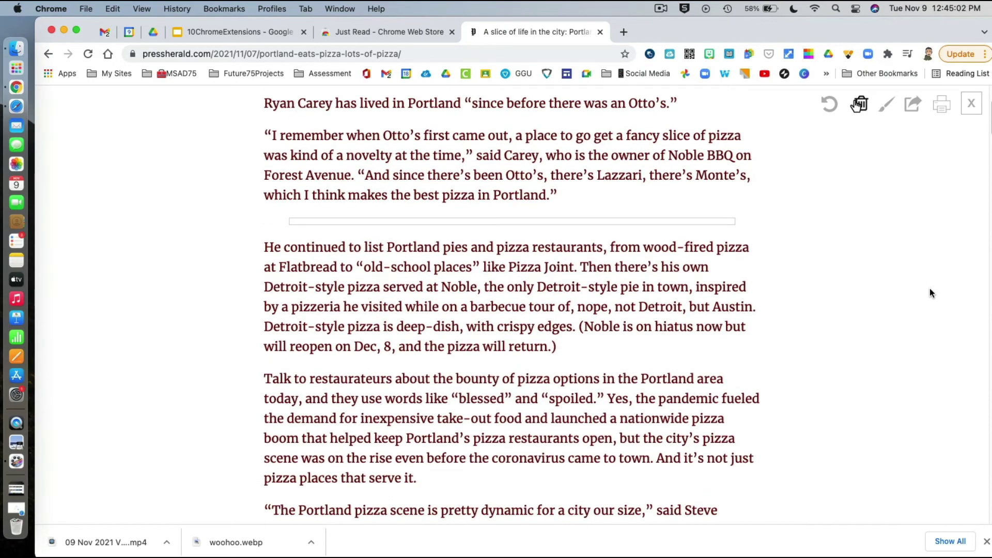
scroll(930, 292, down, 15)
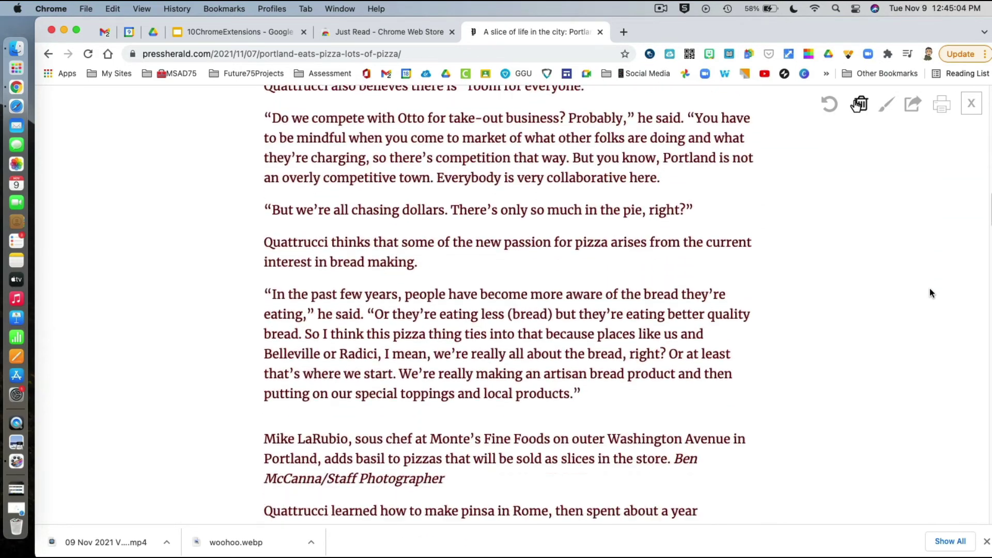
scroll(928, 288, down, 12)
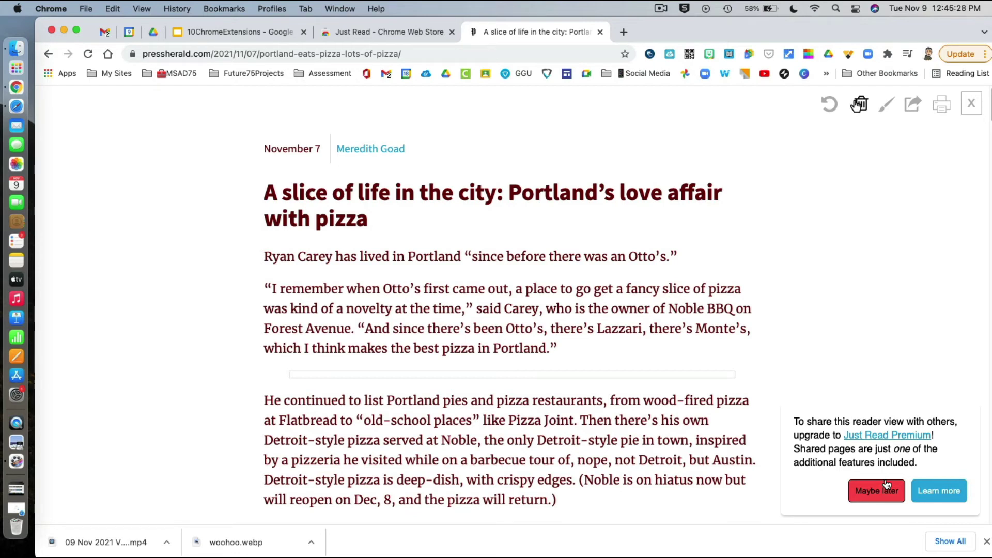
click(886, 484)
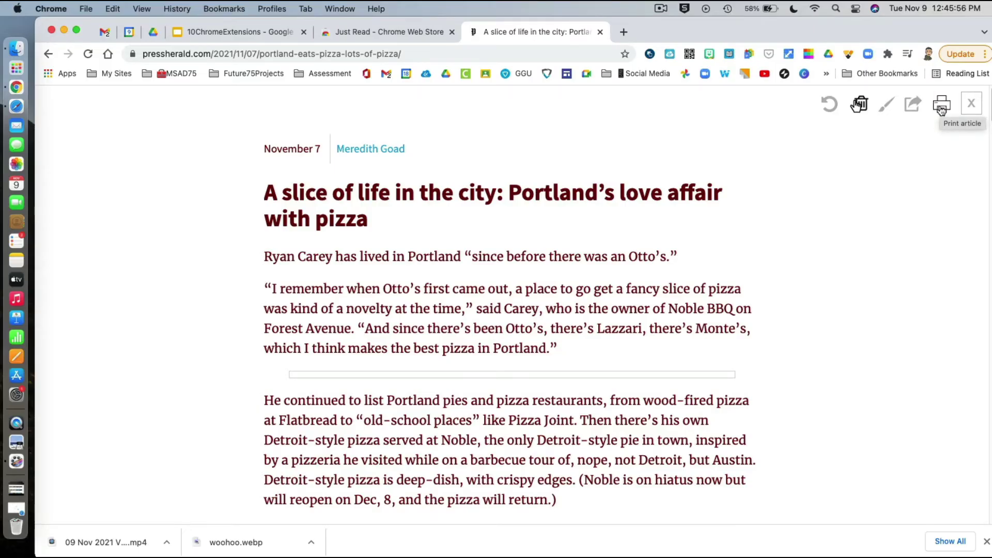
- Print the reader-view article with the Save as PDF destination, saving it to the Desktop
click(941, 106)
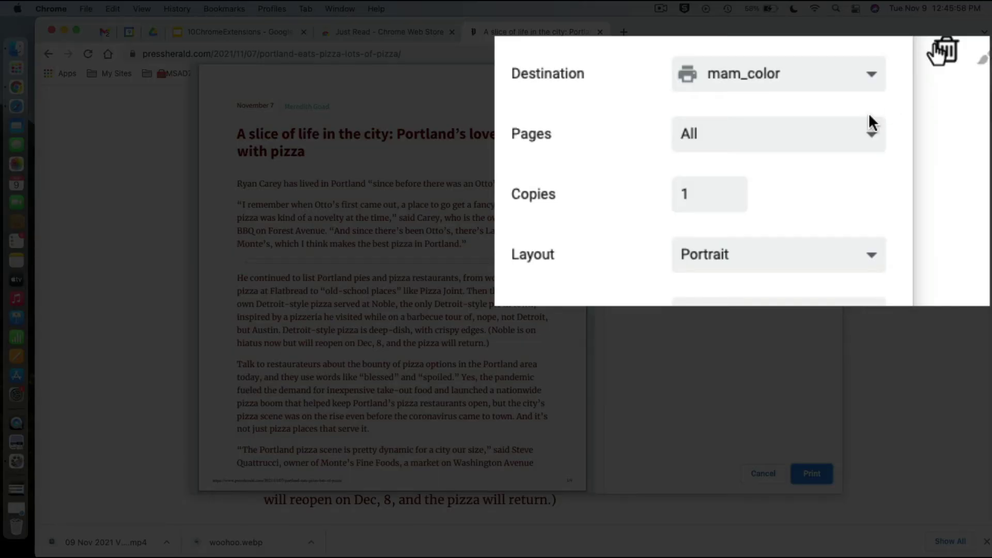
click(771, 78)
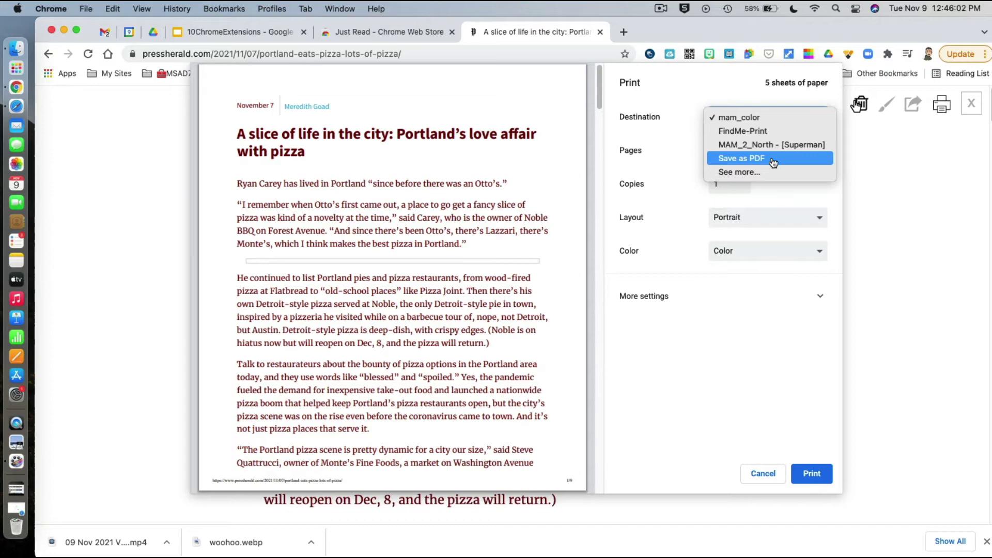
click(773, 160)
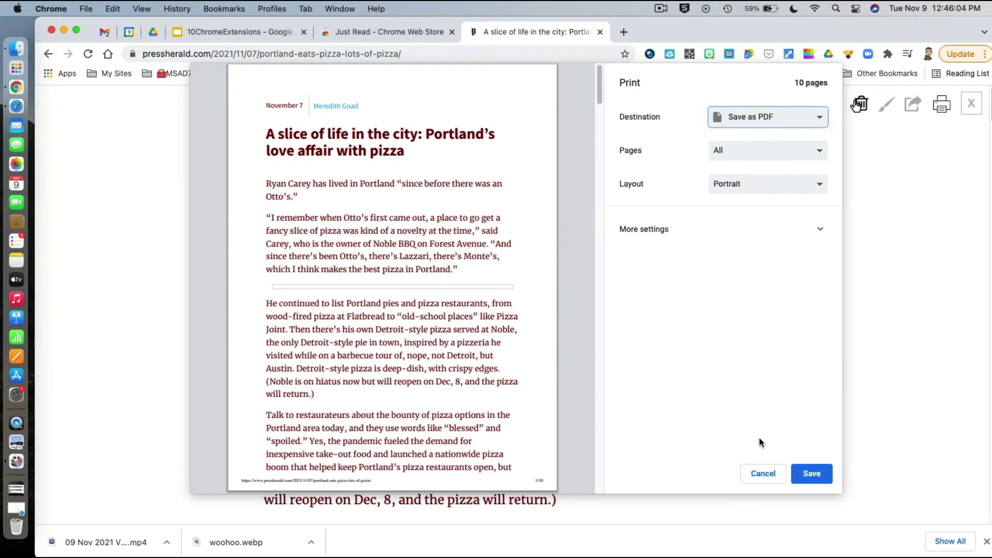
click(809, 474)
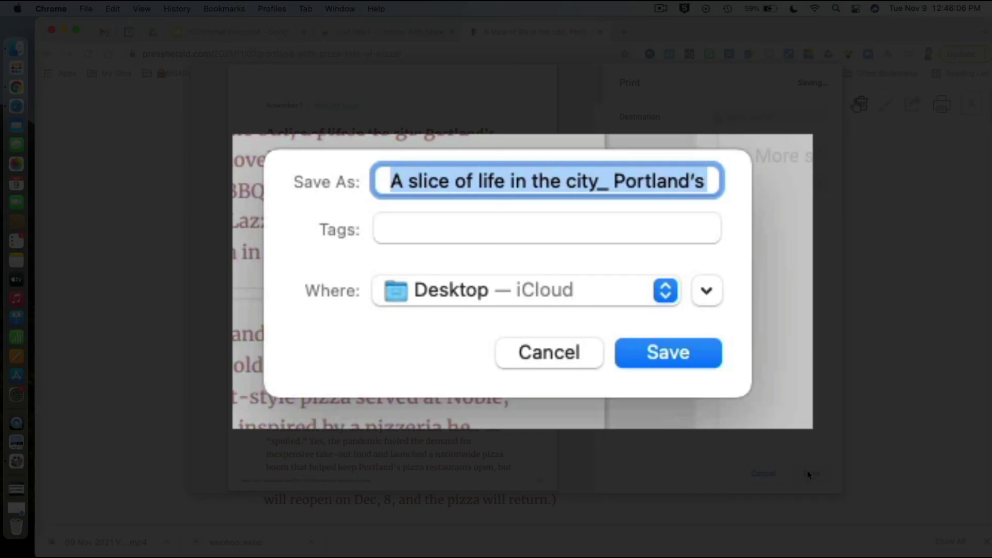
click(652, 351)
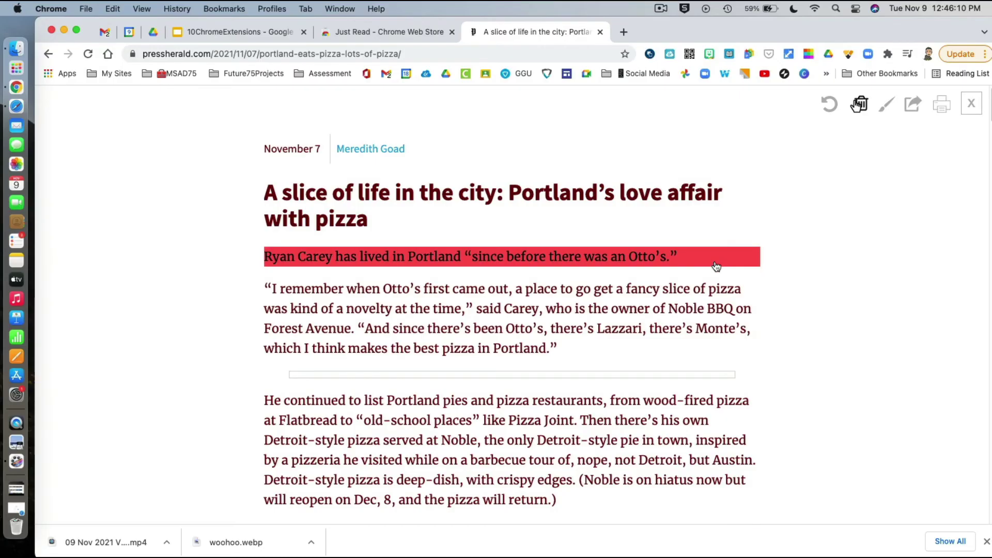